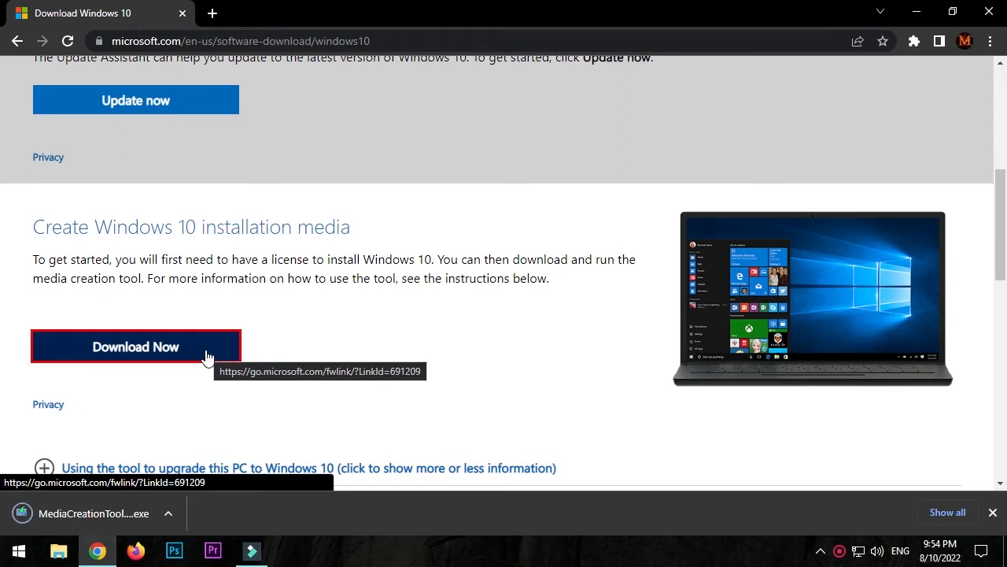
Step: Run the downloaded MediaCreationTool21H2 as administrator from its folder and accept the license terms
right_click(138, 505)
click(145, 469)
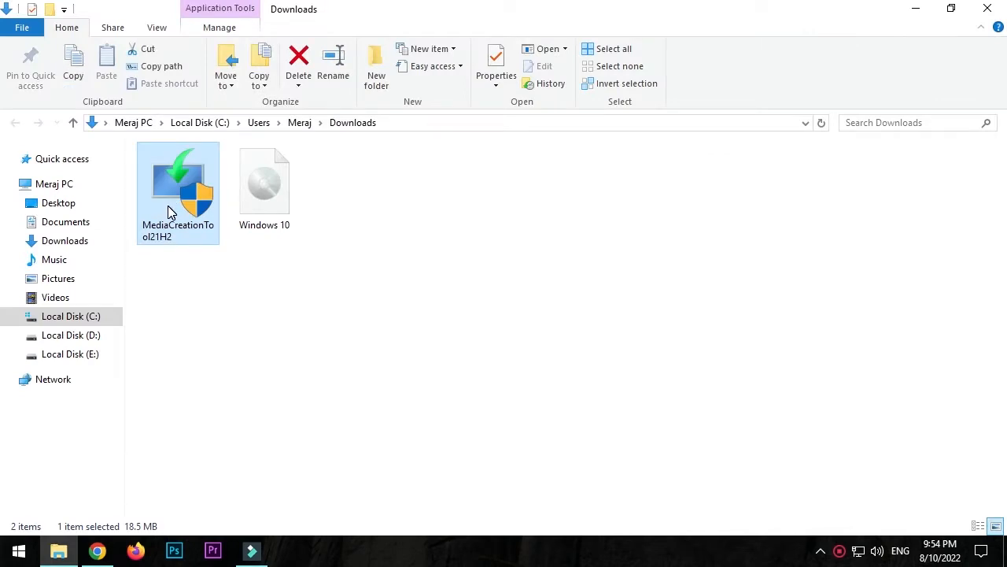
right_click(168, 211)
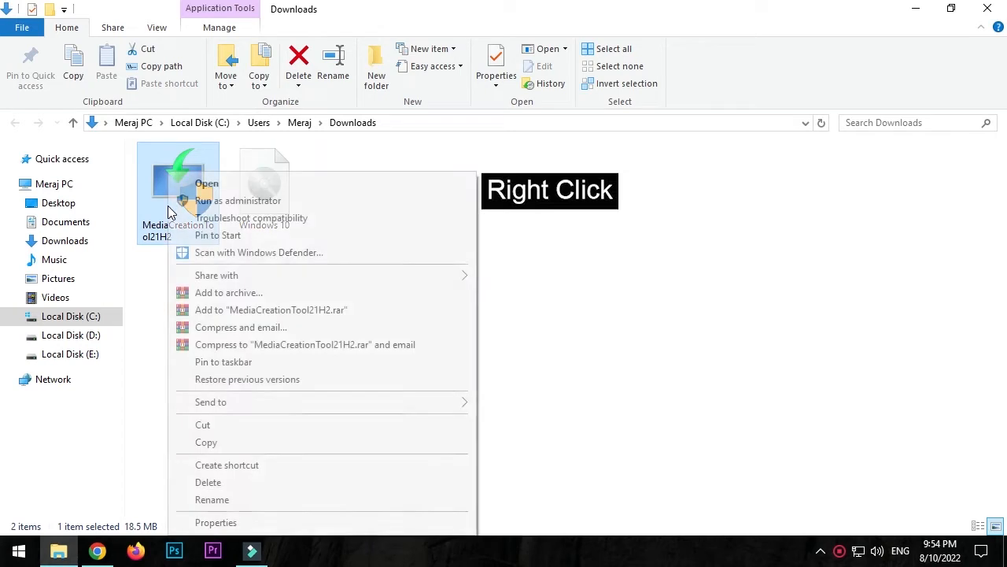
click(181, 202)
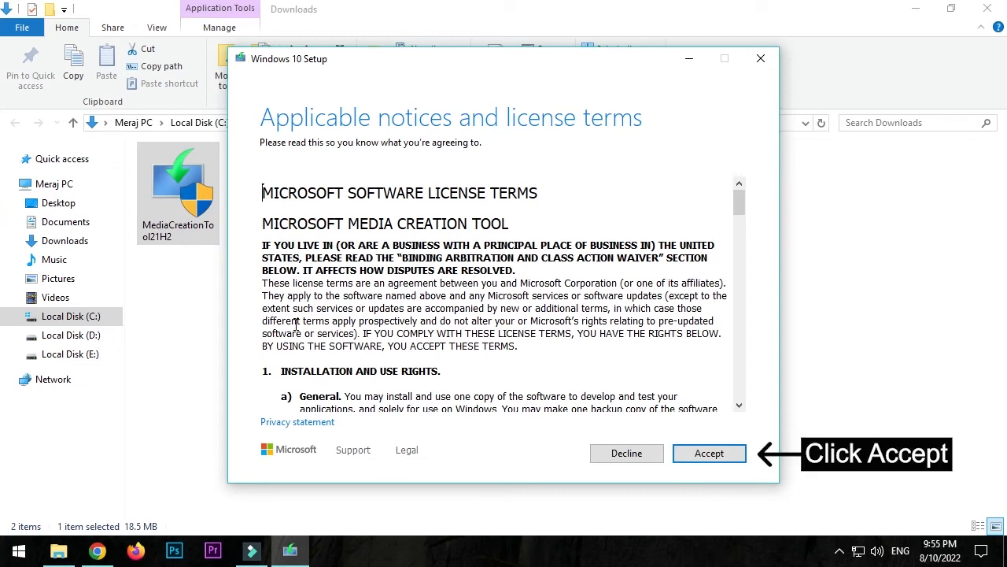
click(699, 459)
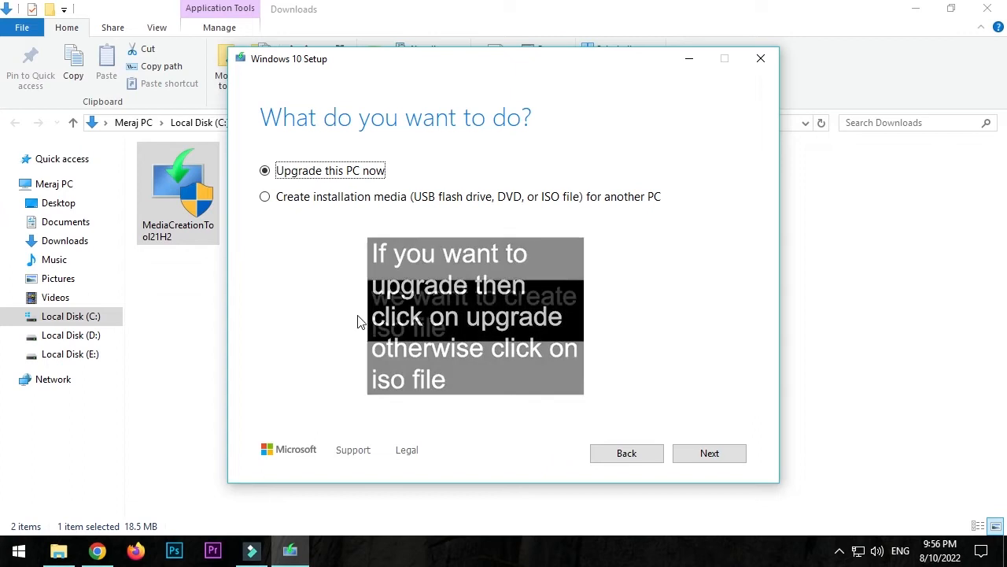
Step: Choose to create installation media for another PC, keeping the recommended language, edition and architecture
click(264, 203)
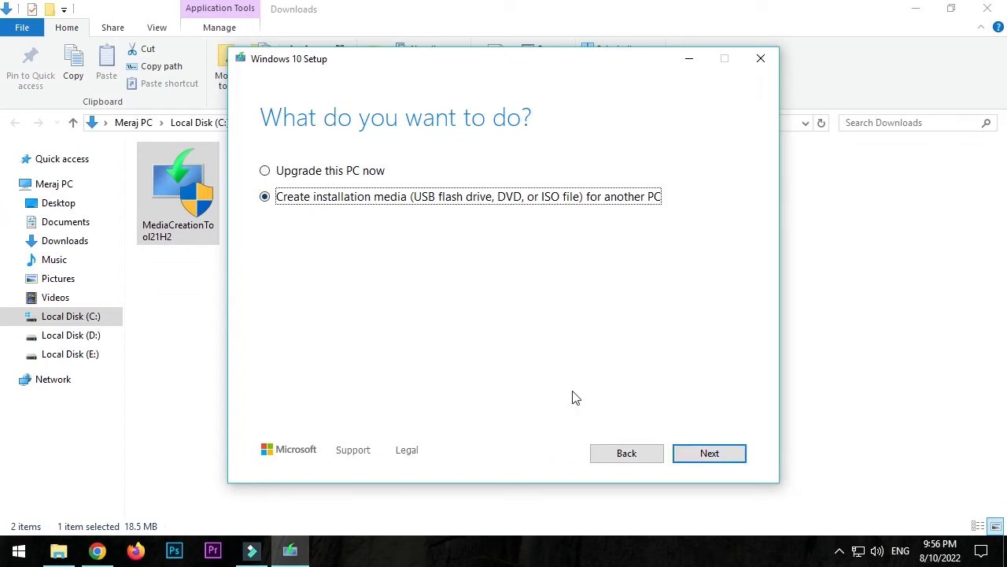
click(708, 458)
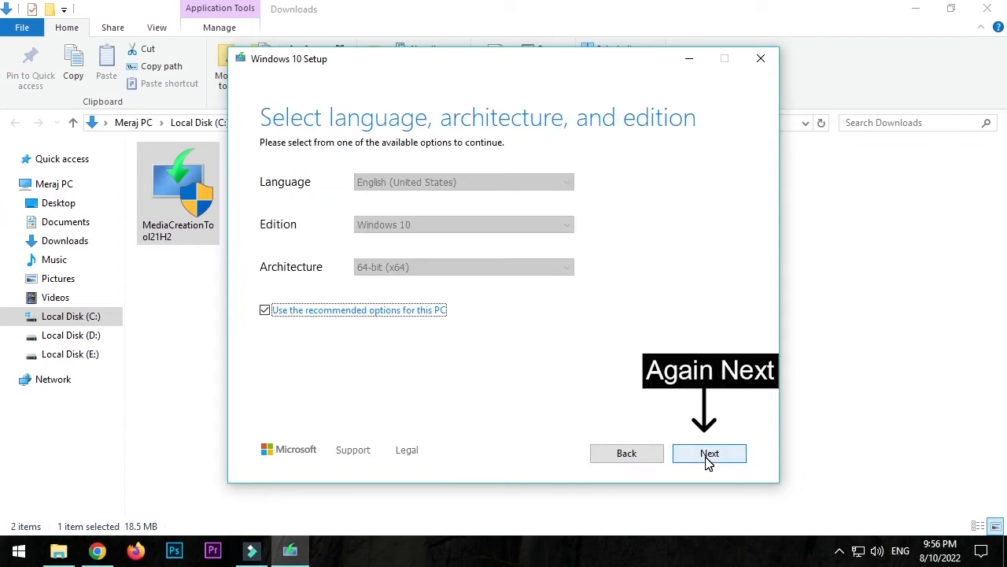
click(709, 458)
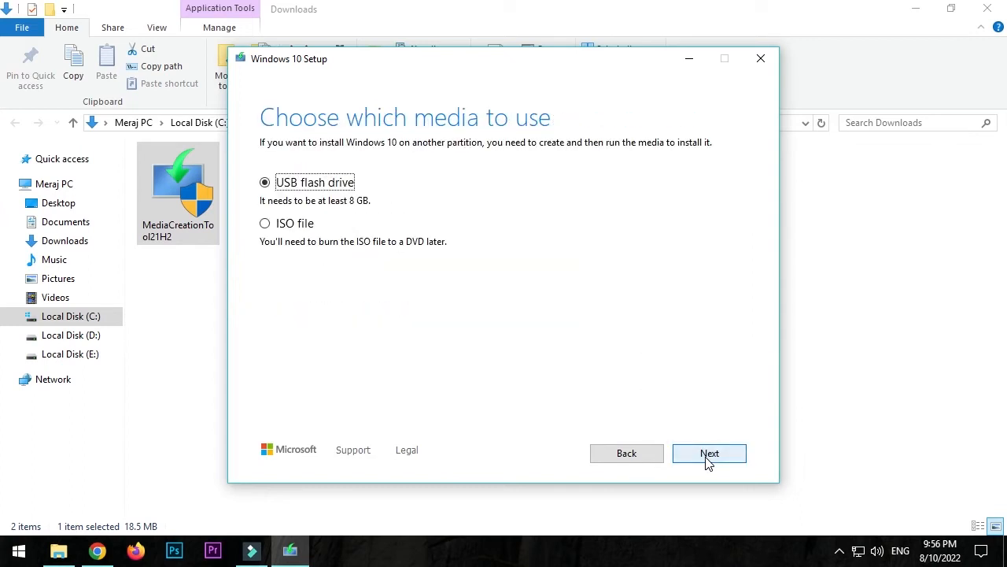
Step: Choose ISO file as the media and save it on the Desktop under the name Windows
click(264, 225)
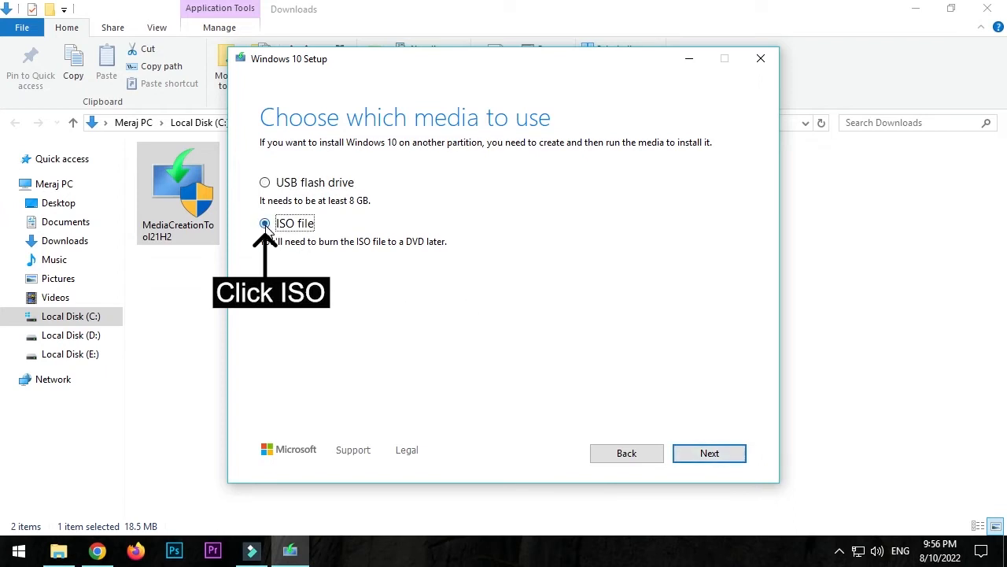
click(681, 455)
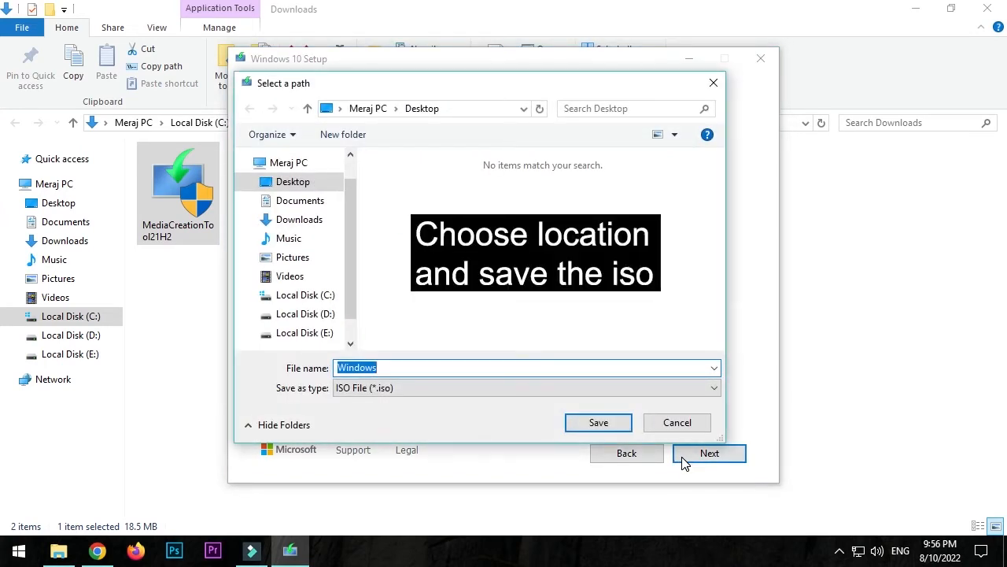
click(293, 184)
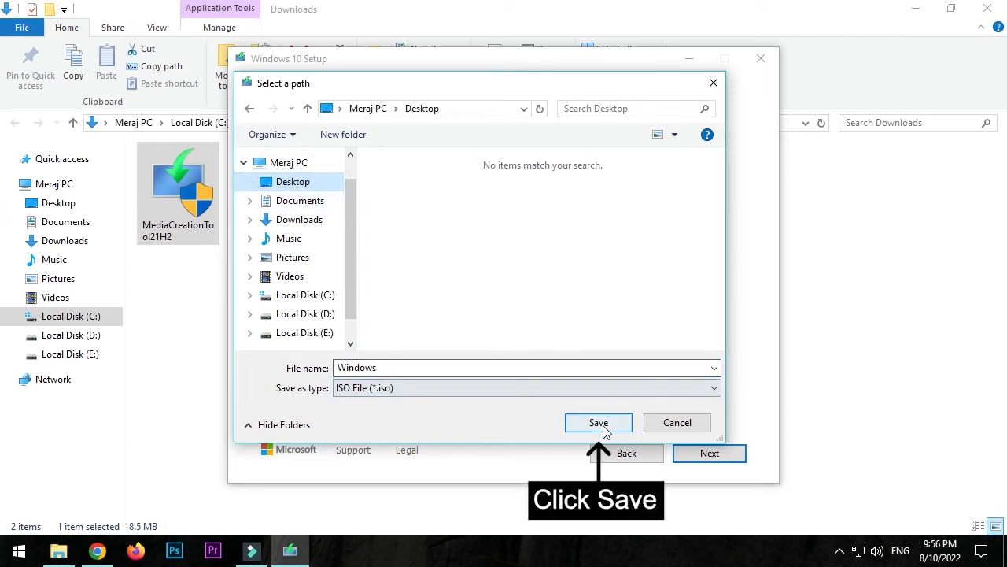
click(603, 425)
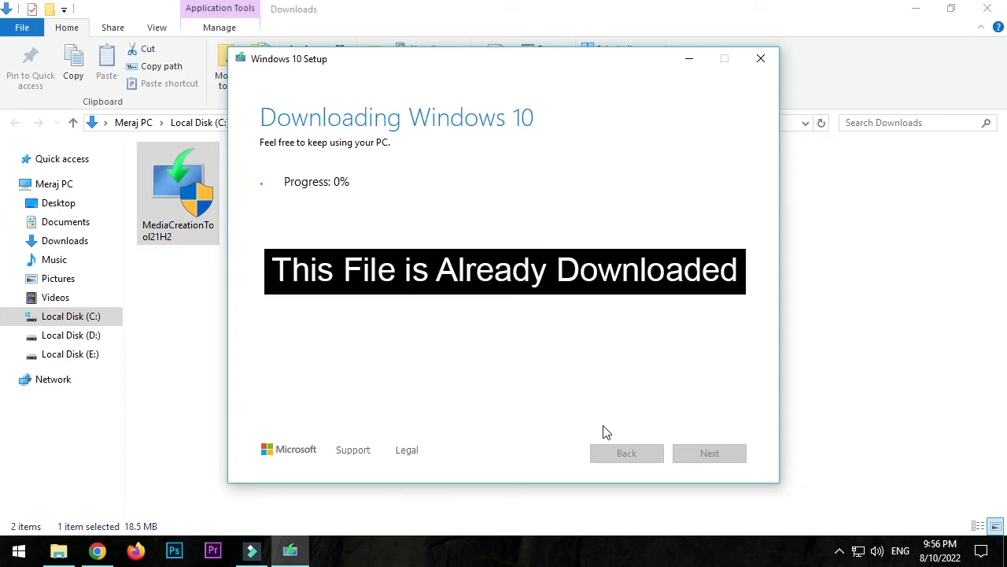
Step: Cancel the Windows 10 download and close the setup
click(762, 64)
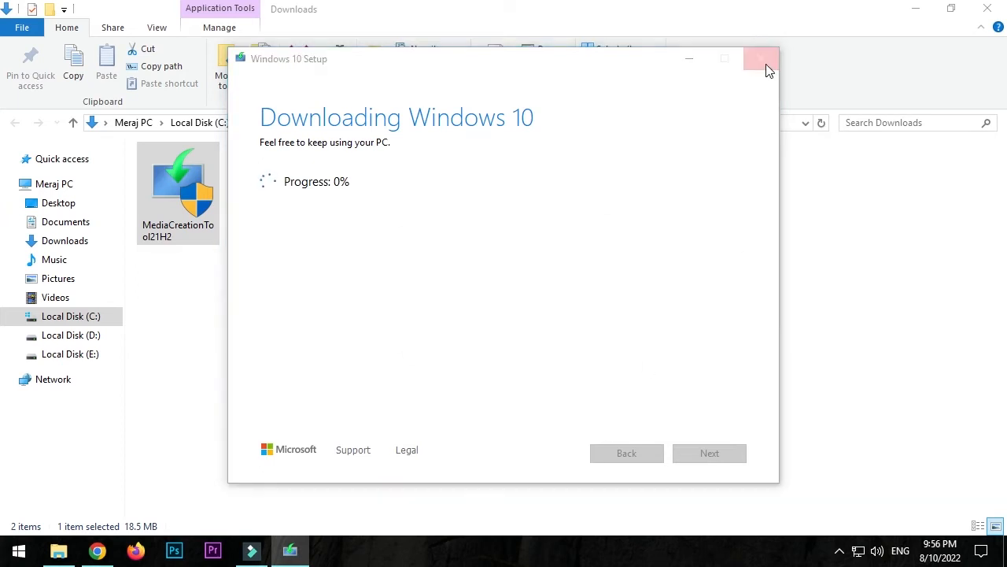
click(515, 340)
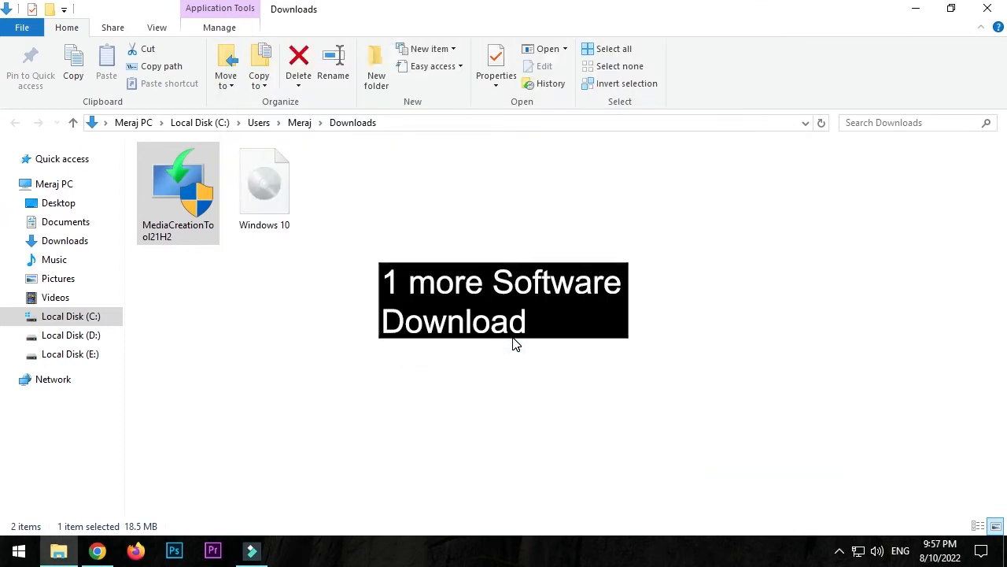
Step: Switch to Chrome and search Google for "rufus 3.20" in a new tab
click(97, 550)
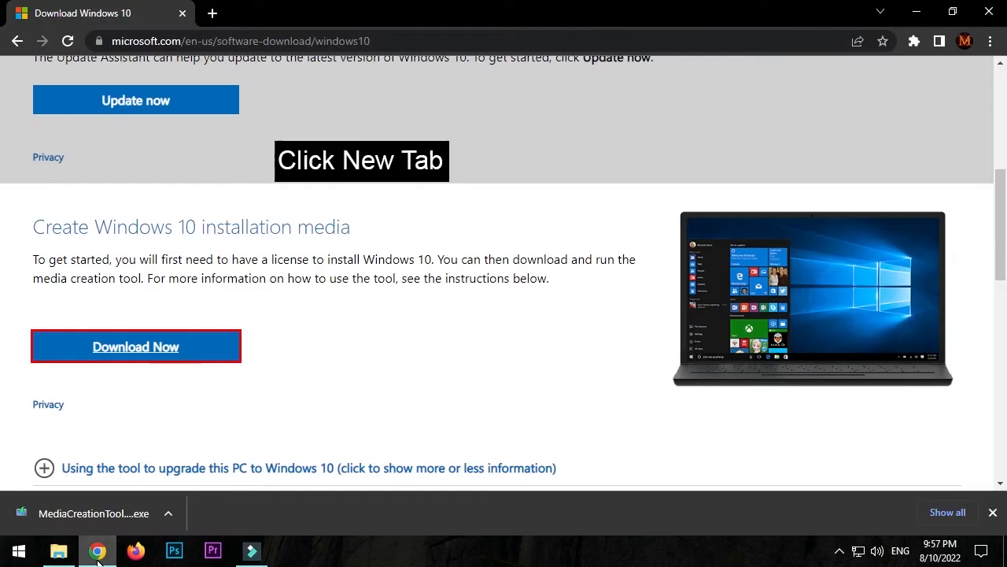
click(212, 13)
click(354, 328)
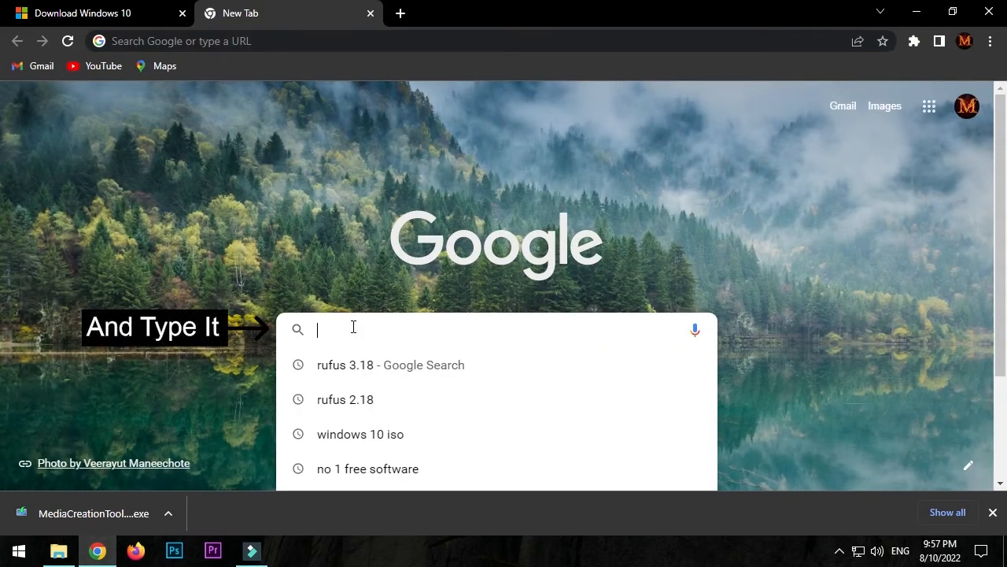
text(ruf)
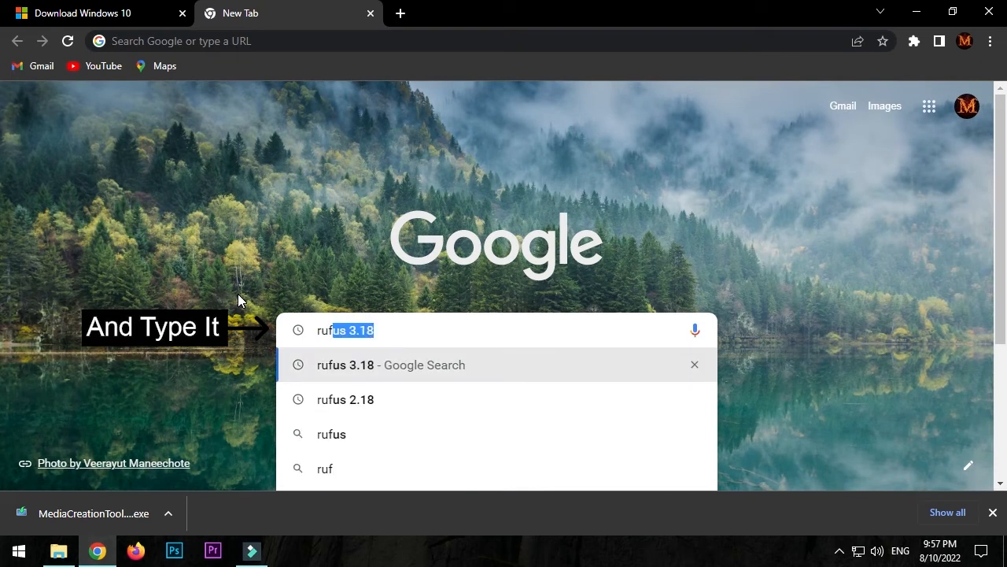
text(us 3)
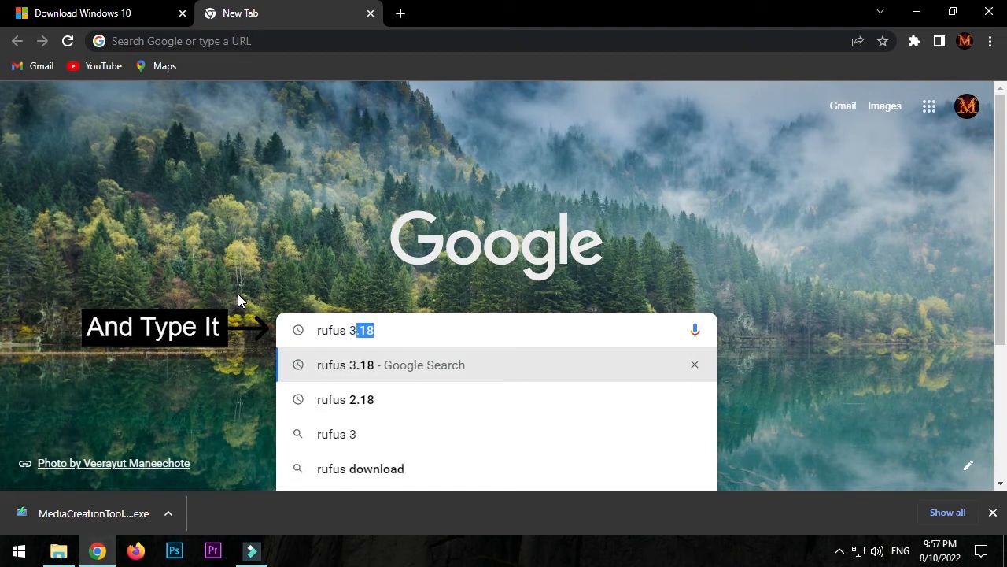
text(.20)
key(Return)
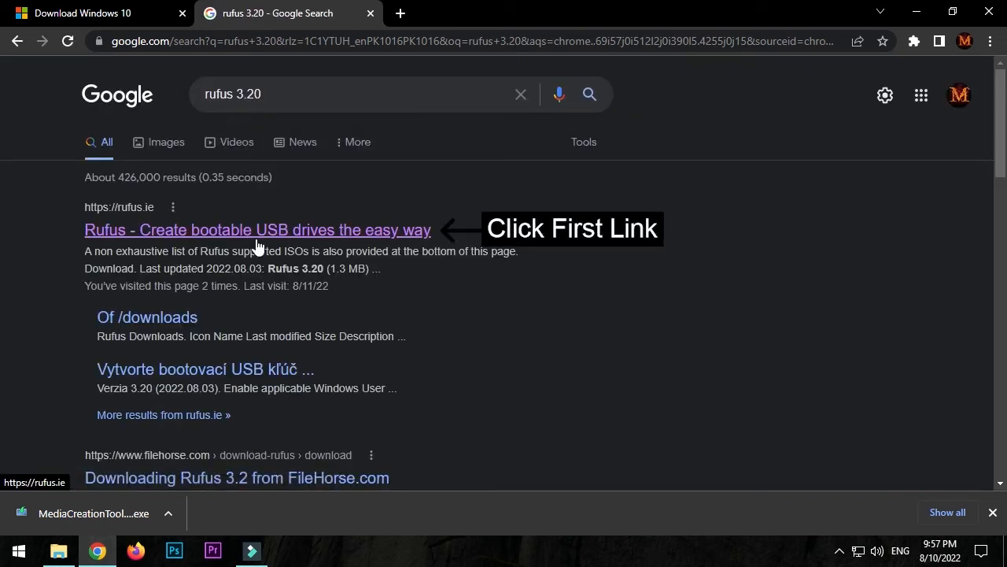
Step: Open the official rufus.ie site from the search results and download the standard Rufus 3.20 version
click(258, 230)
scroll(269, 279, down, 2)
scroll(267, 281, down, 8)
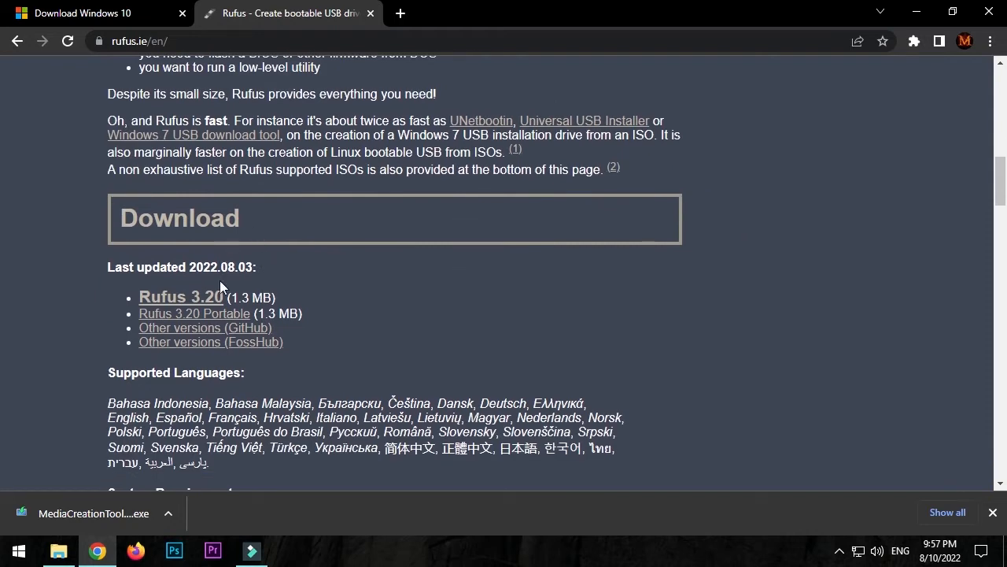
click(218, 301)
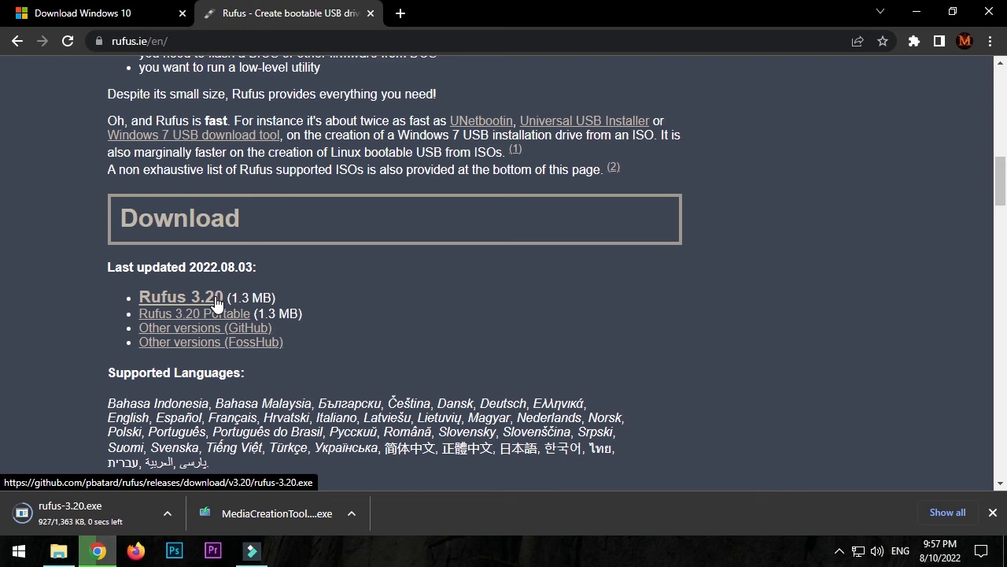
Step: Show the downloaded rufus-3.20 file in its folder, refresh the folder and run the file as administrator
click(132, 513)
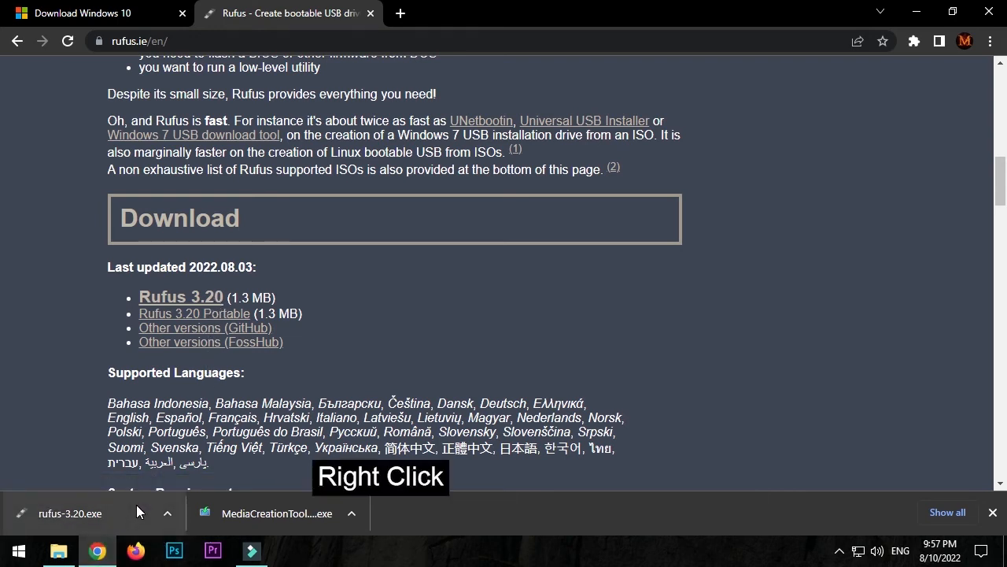
right_click(136, 505)
click(161, 466)
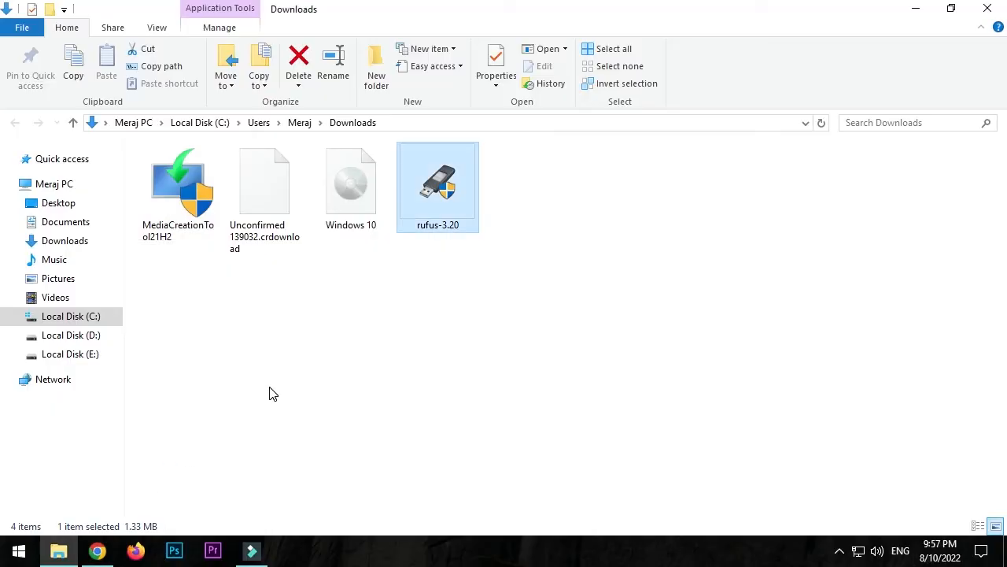
right_click(441, 260)
click(472, 320)
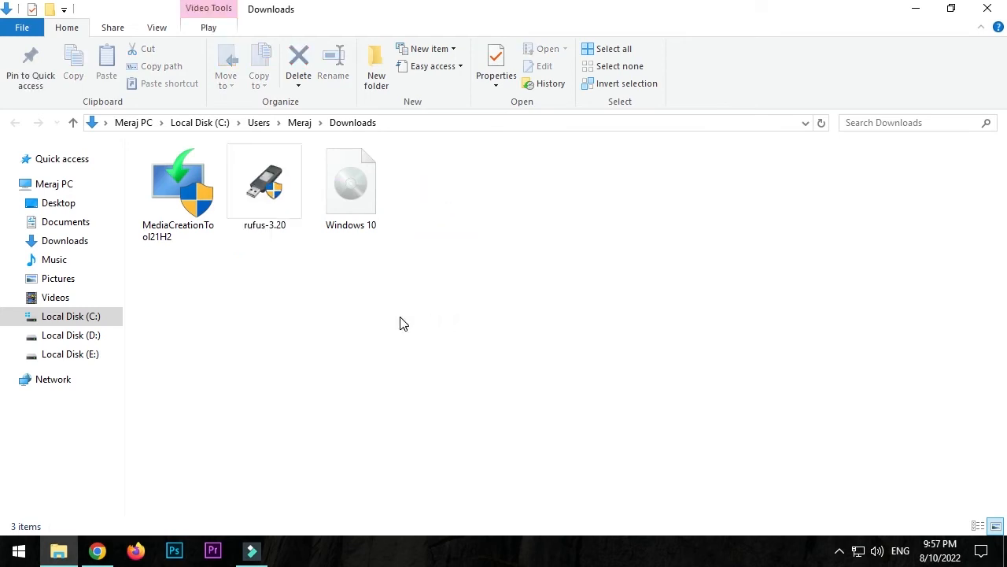
right_click(284, 219)
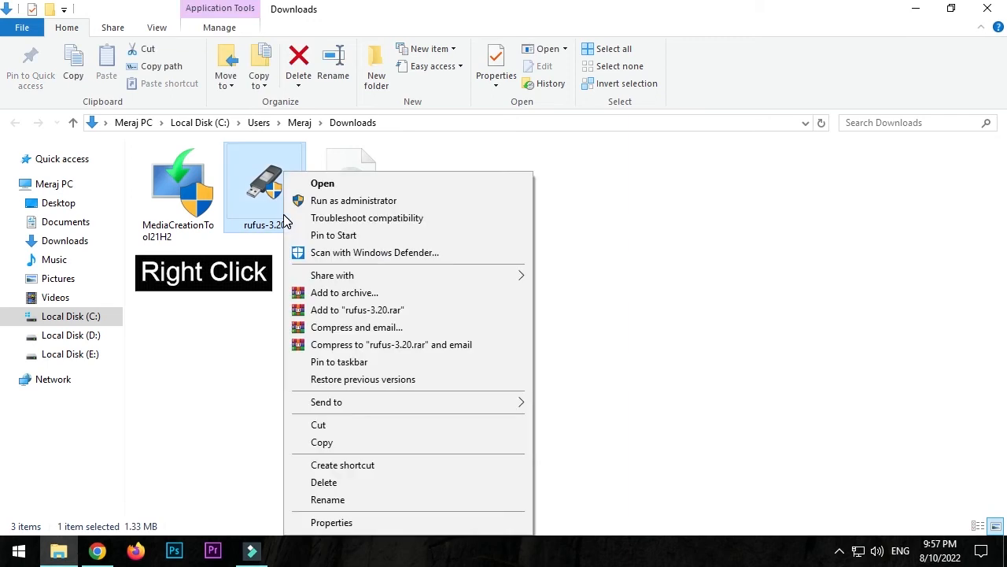
click(290, 205)
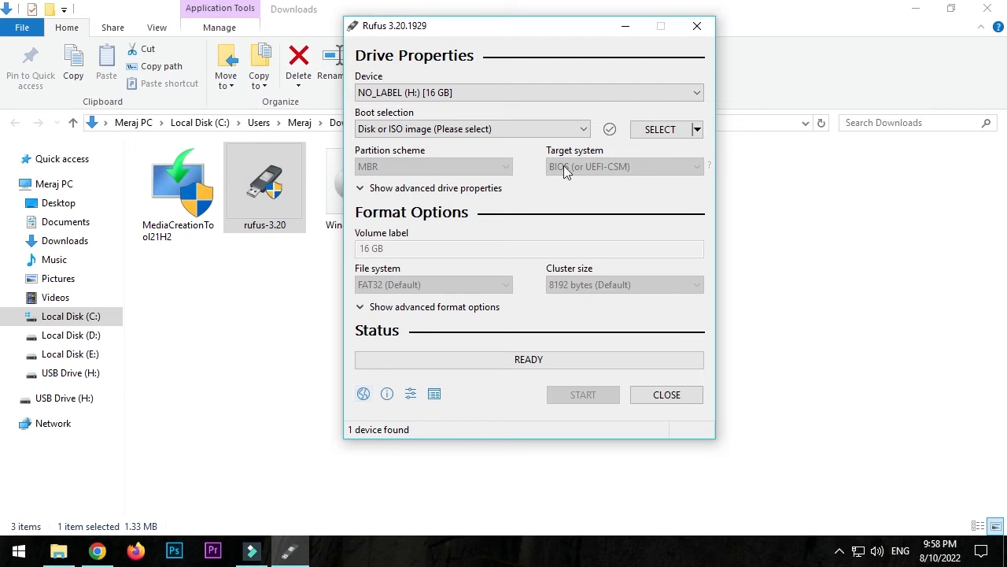
Step: Select the Windows 10 ISO from the Downloads folder as the boot image for the USB drive
click(653, 138)
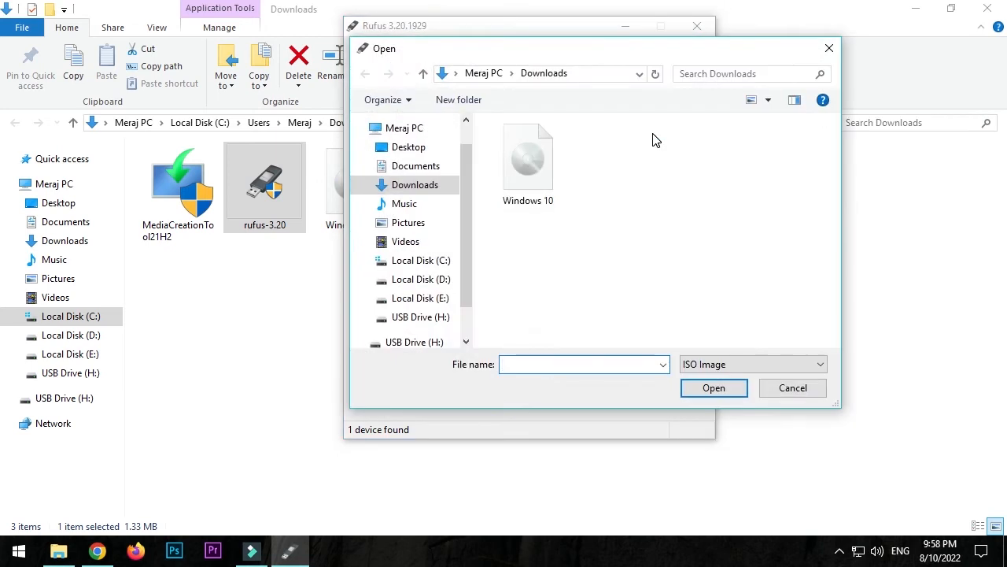
click(535, 178)
click(701, 393)
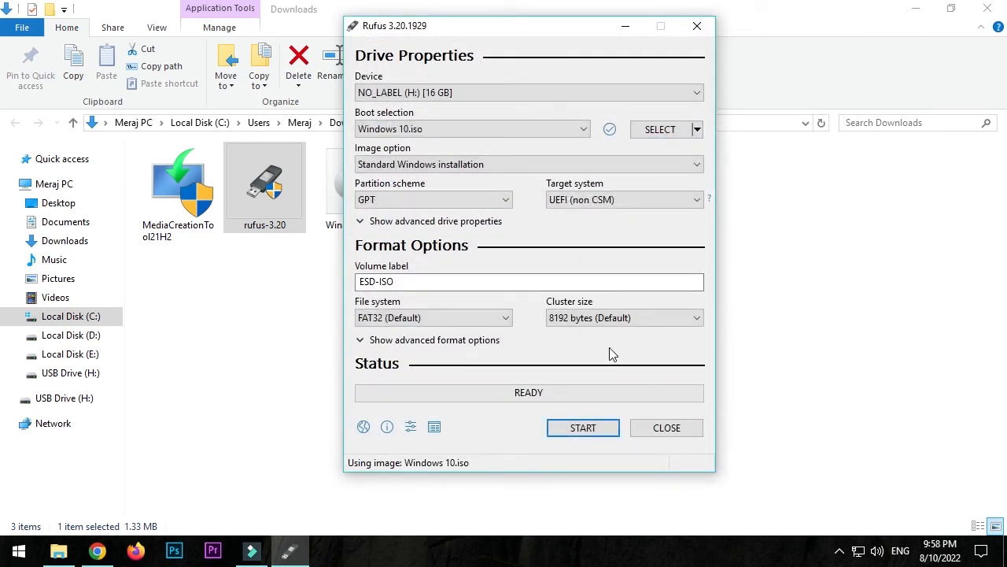
Step: Set the image option to Standard Windows installation and the cluster size to 4096 bytes
click(584, 165)
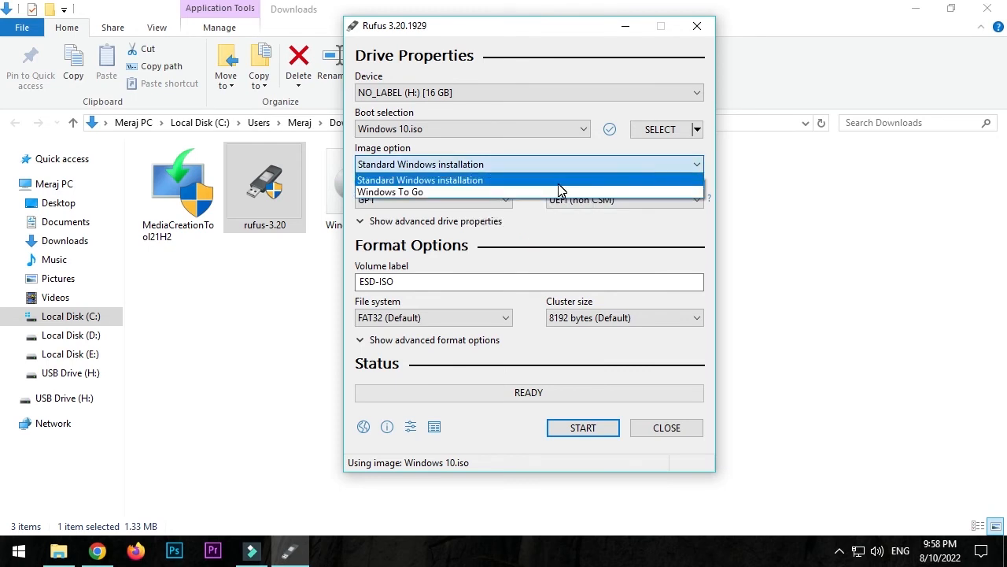
click(559, 181)
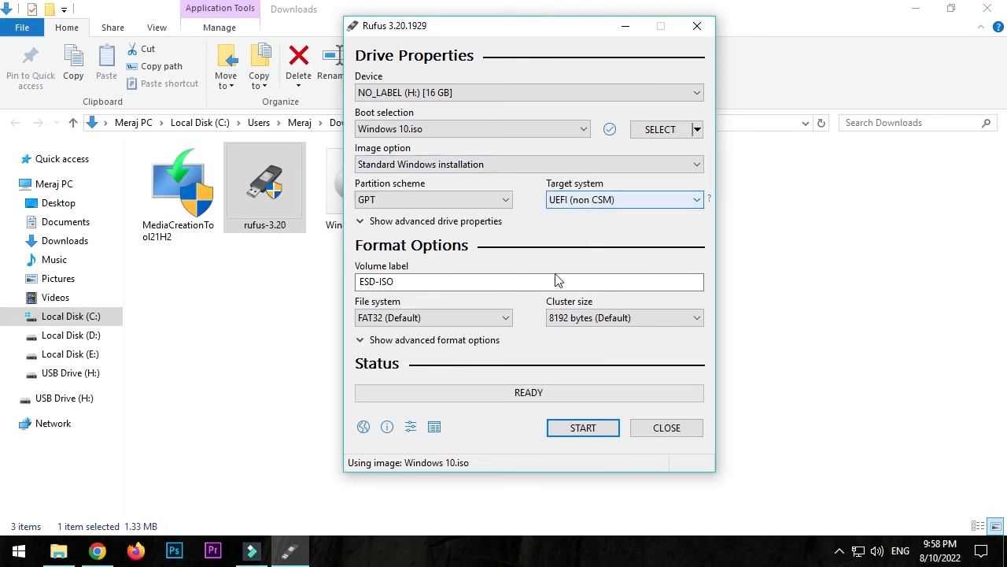
click(560, 322)
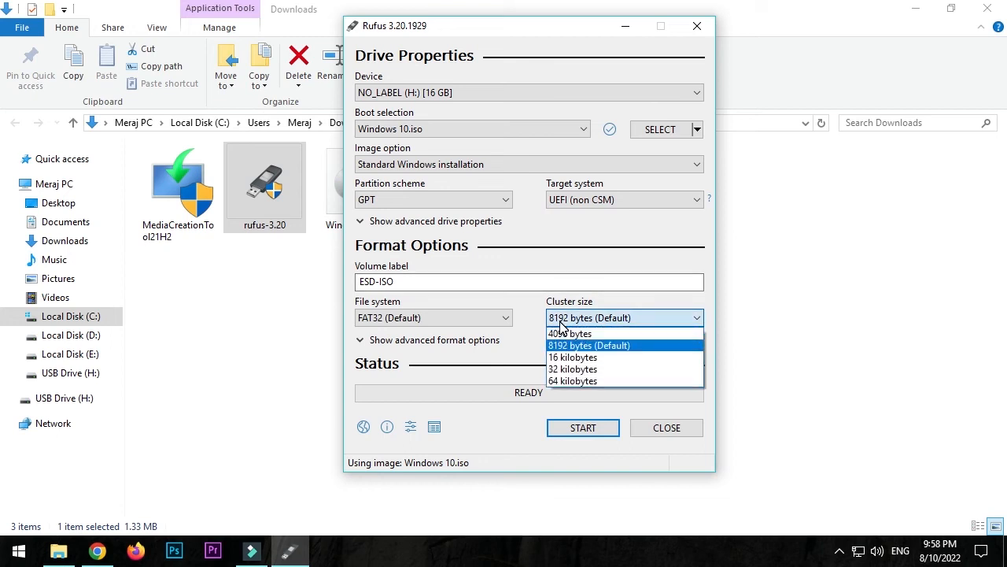
click(559, 337)
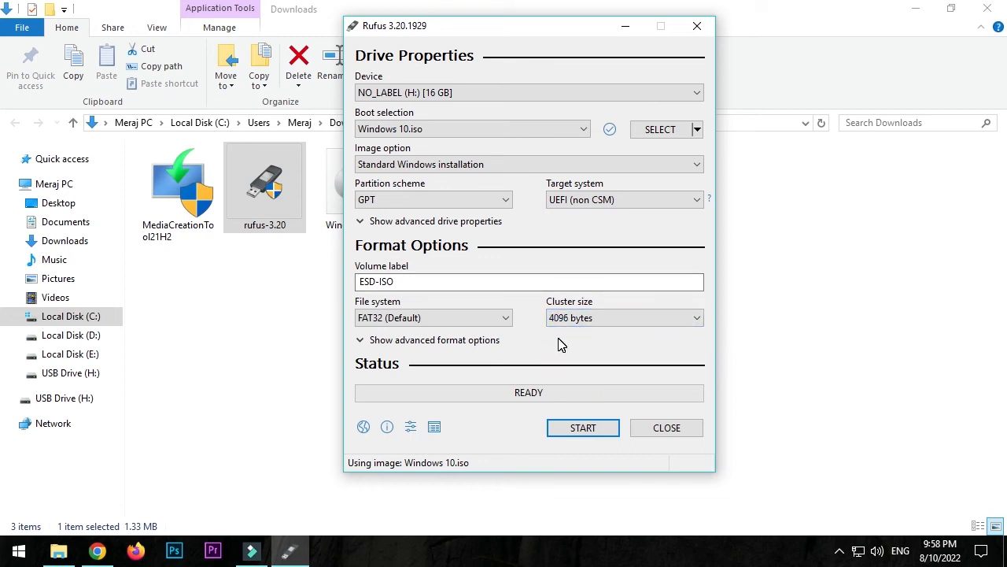
Step: Change the volume label to Windows 10 and start creating the bootable USB drive, agreeing to erase its data
click(529, 281)
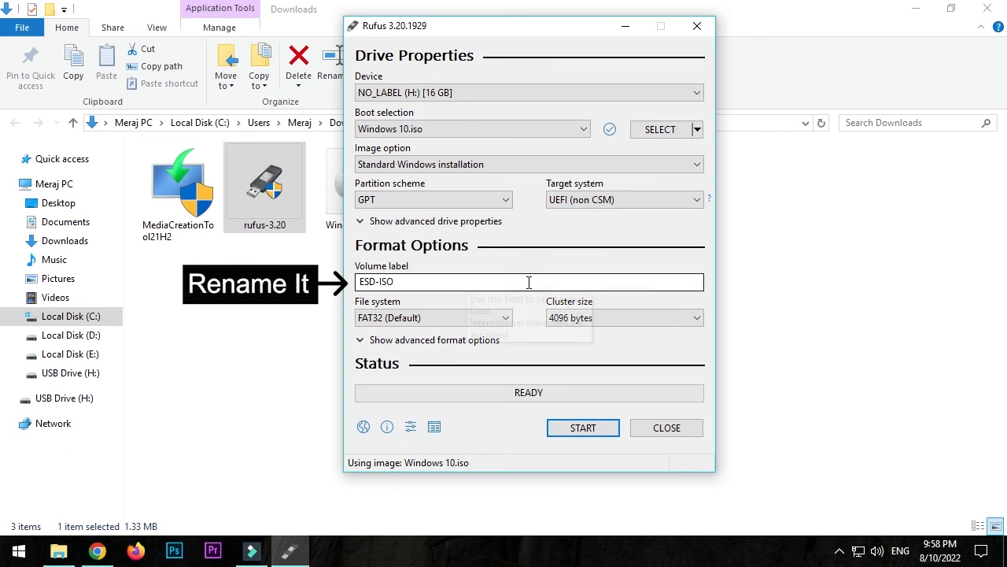
key(BackSpace)
key(BackSpace)
key(BackSpace)
key(BackSpace)
key(BackSpace)
key(BackSpace)
key(BackSpace)
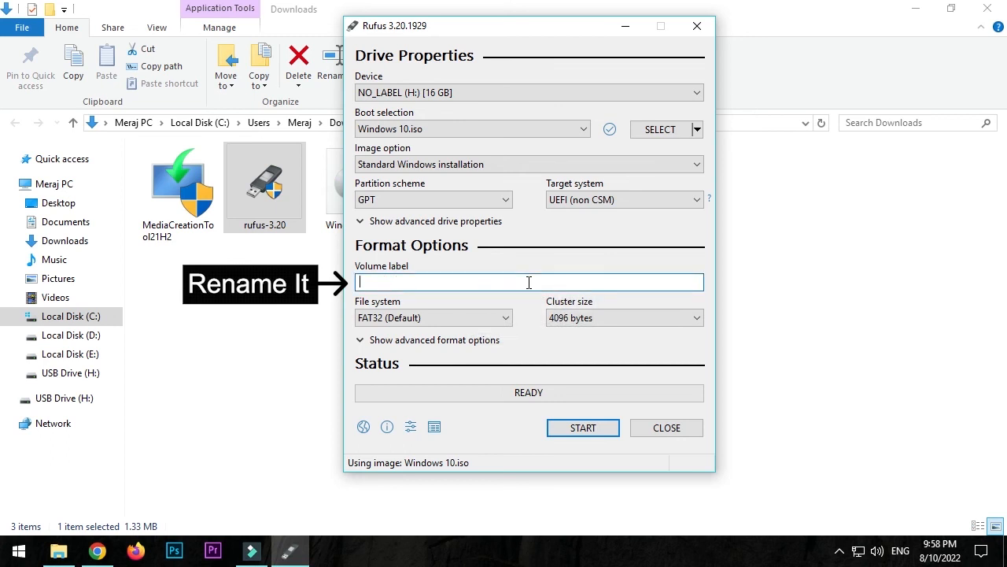
text(Windows 10)
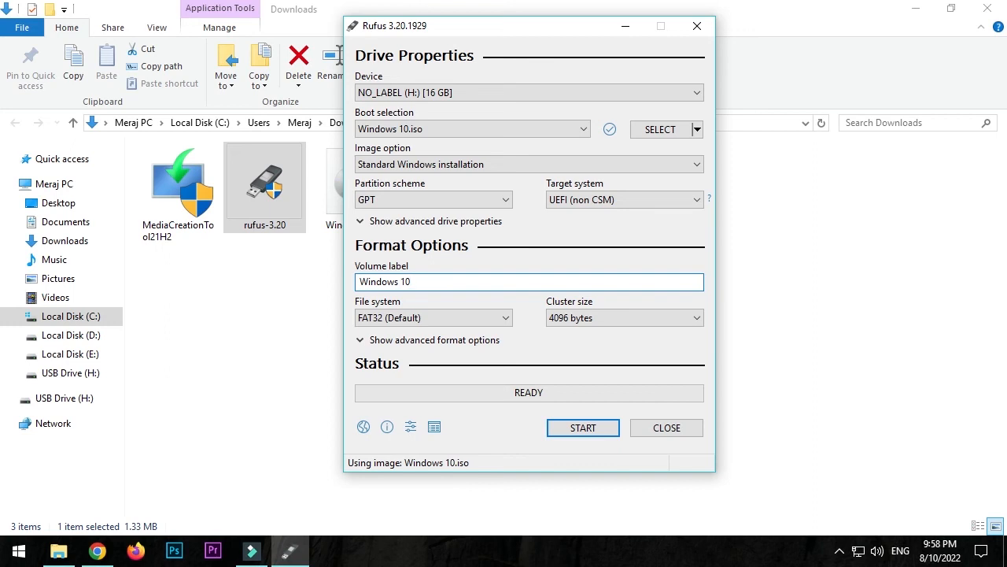
click(581, 428)
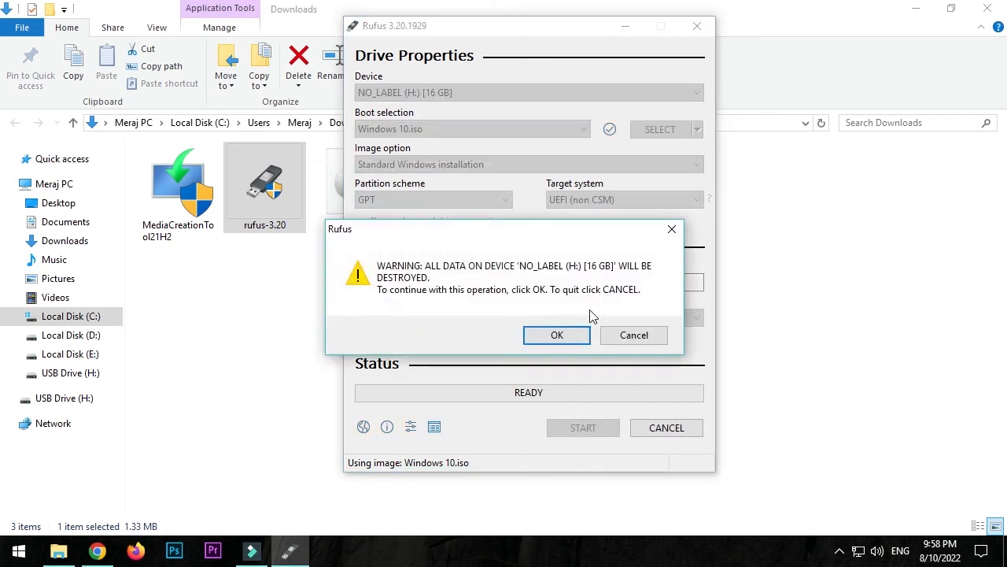
click(556, 336)
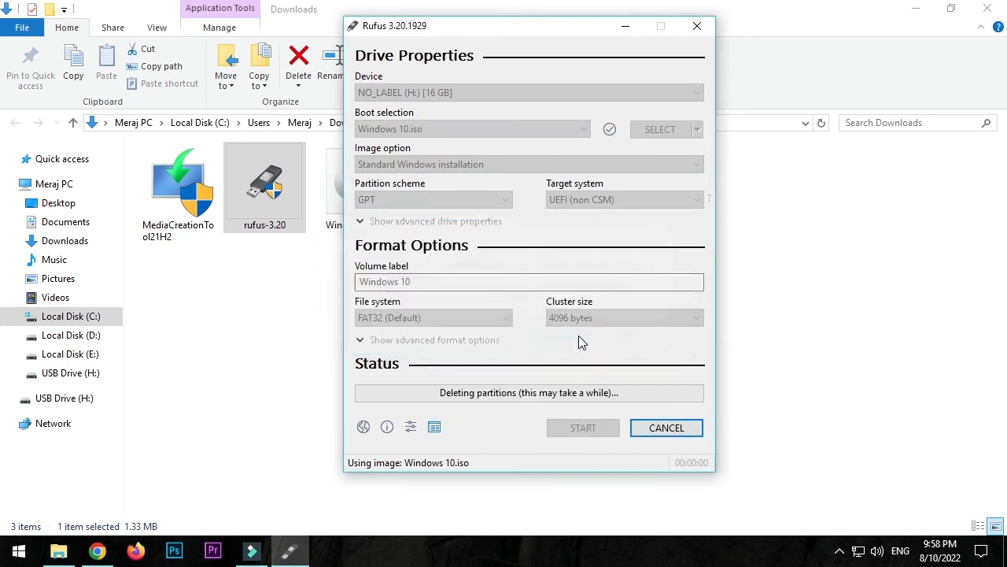